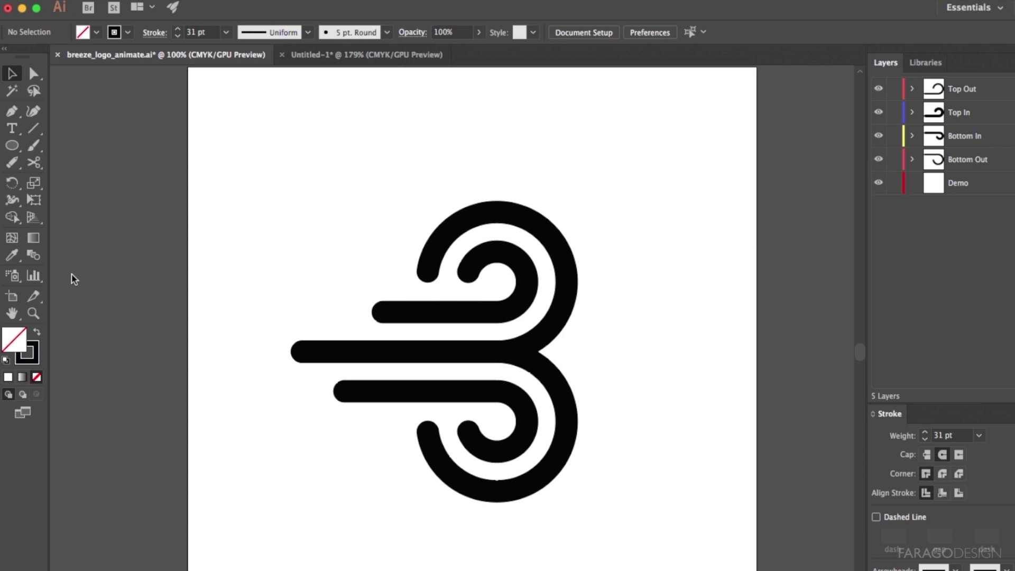
Select all of the logo's paths and hide the Bottom Out layer.
key(super+a)
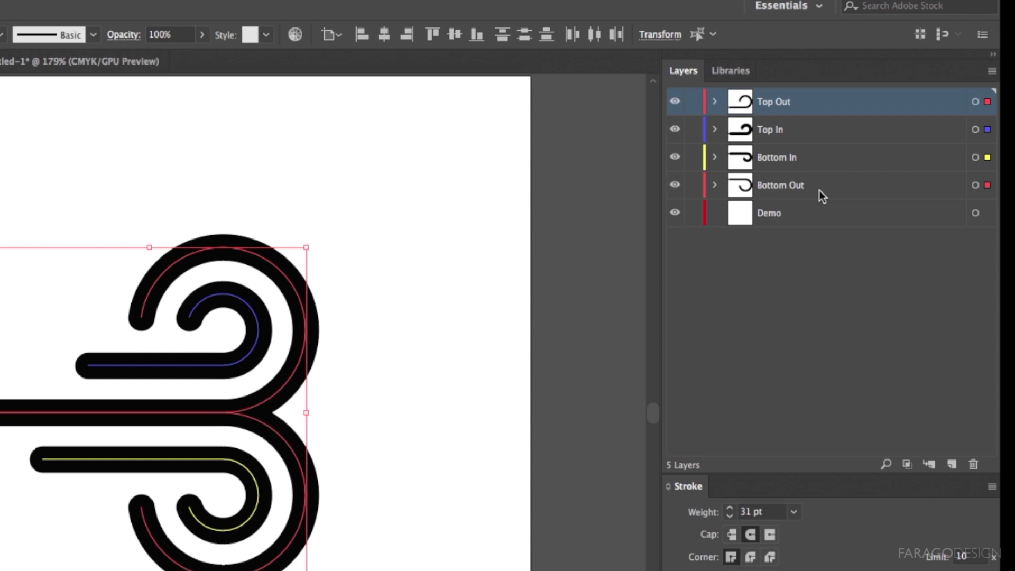
click(675, 185)
Hide the Bottom In, Top In and Top Out layers and target the Demo layer.
click(675, 157)
click(675, 129)
click(676, 101)
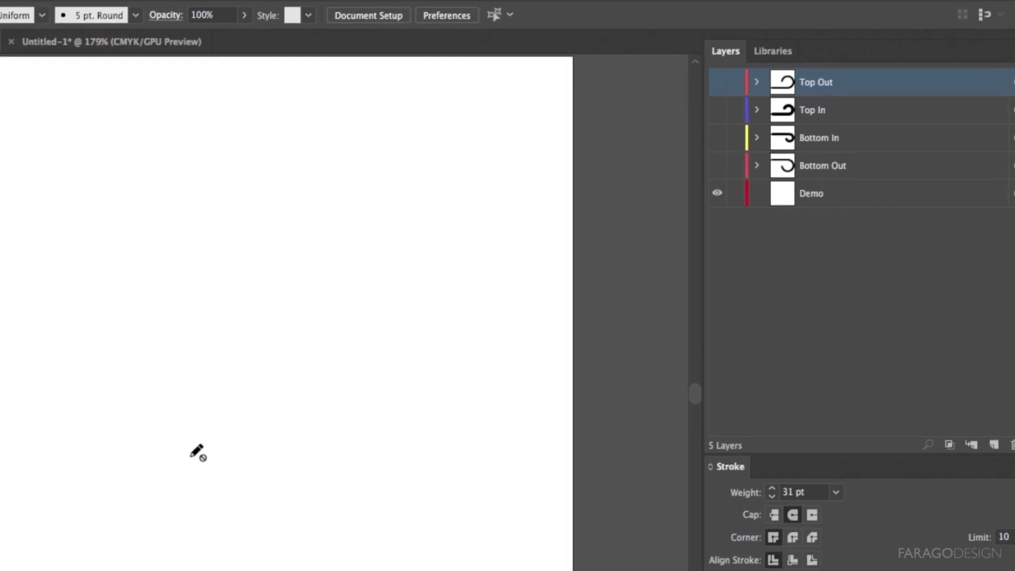
click(777, 213)
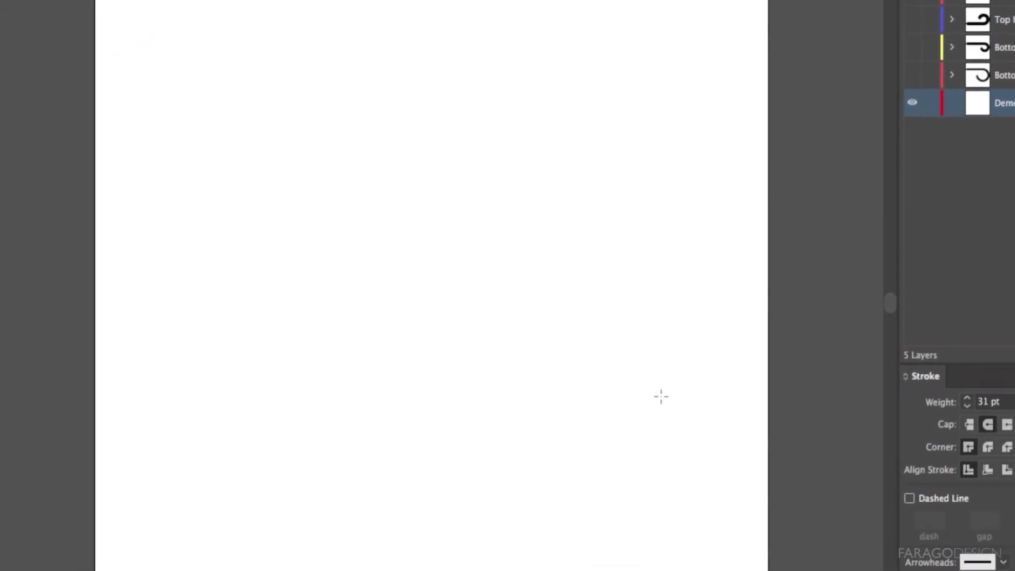
Draw a 31 pt circle on Demo, delete its top-left arc, and extend a straight tail leftward.
click(602, 447)
drag(612, 370, 472, 234)
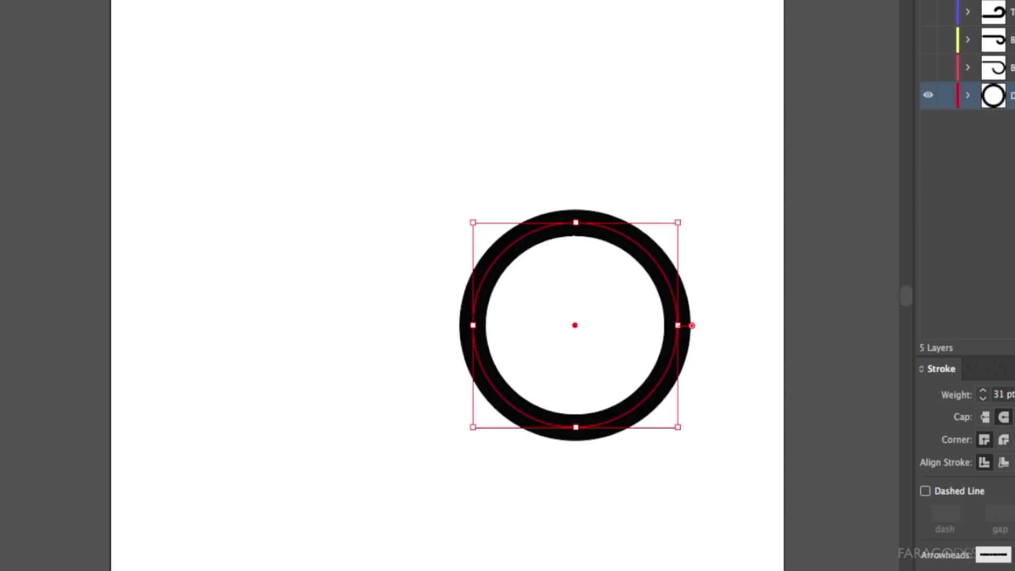
key(a)
drag(405, 202, 524, 277)
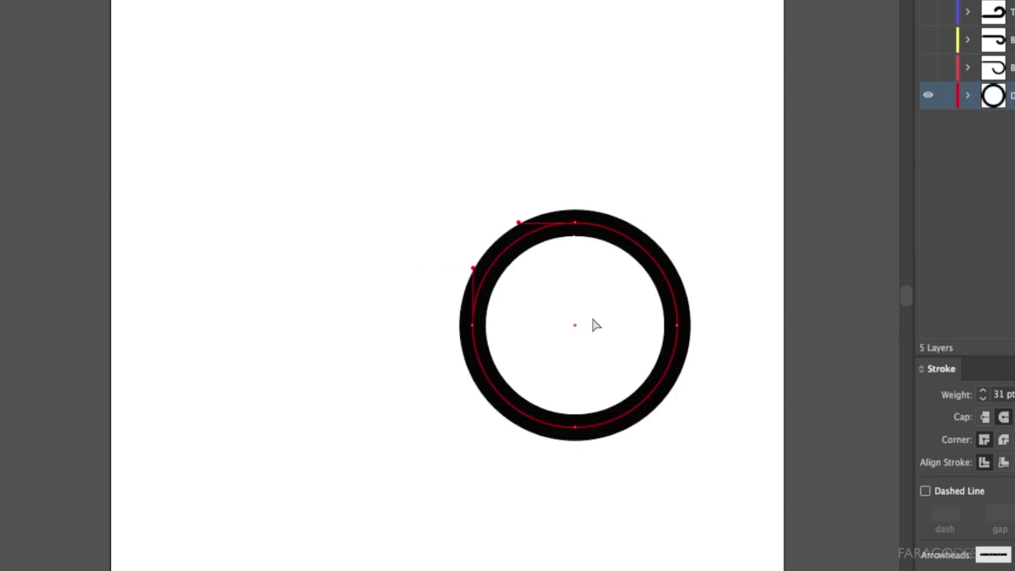
key(Delete)
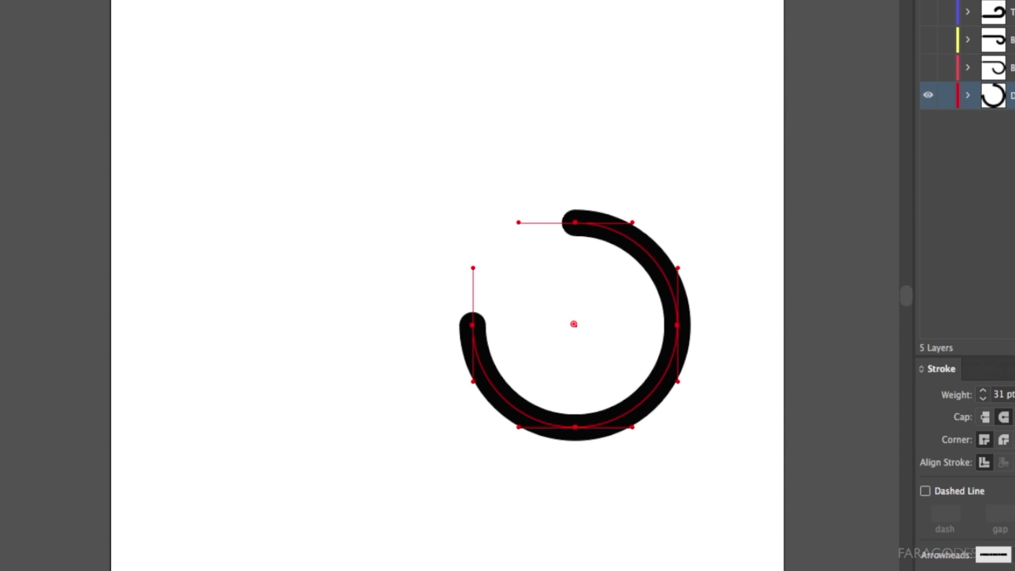
click(575, 222)
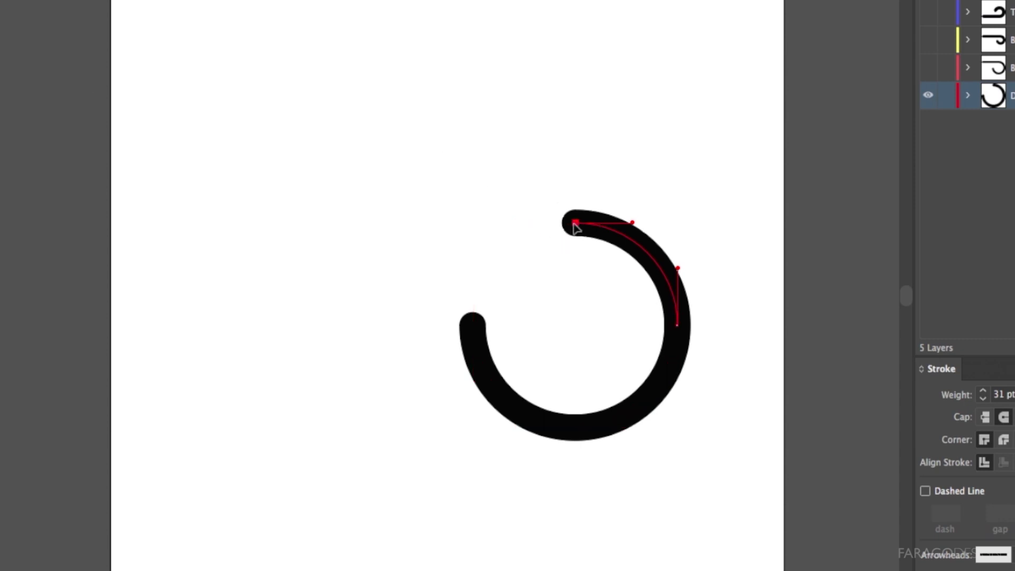
click(180, 222)
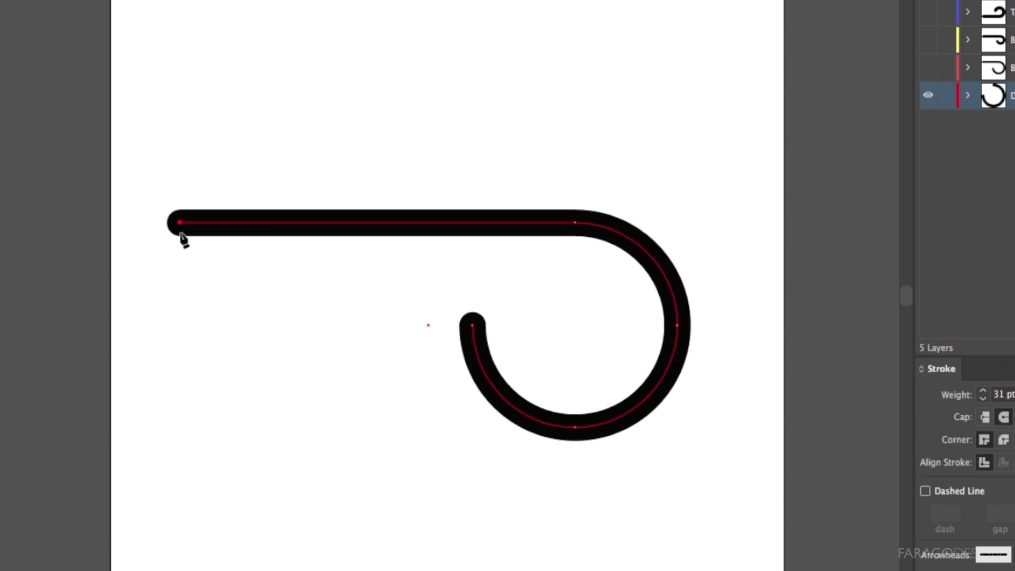
key(Escape)
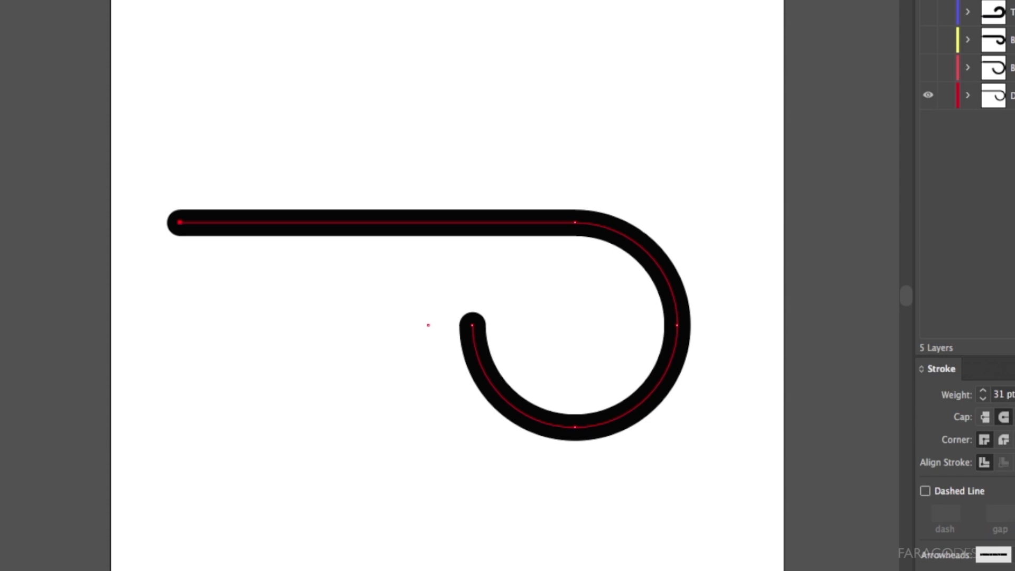
Show all four logo layers again and hide the Demo layer.
click(928, 67)
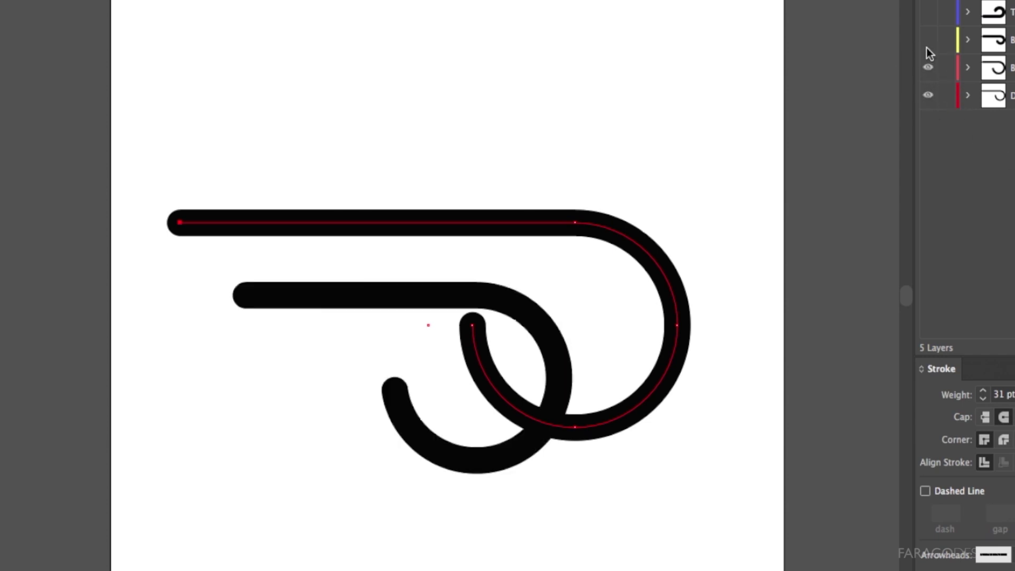
click(930, 41)
click(929, 12)
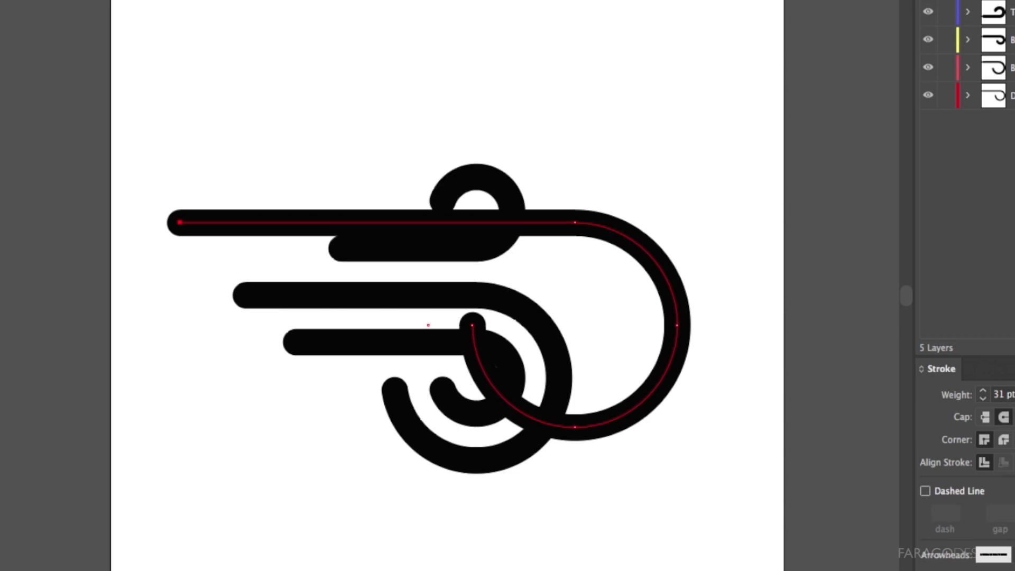
click(931, 3)
click(929, 98)
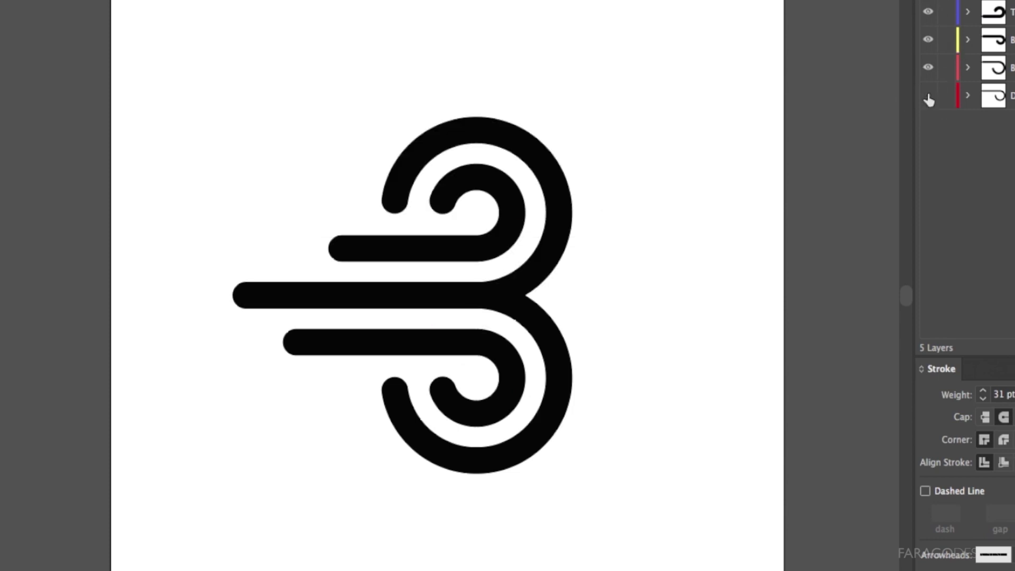
click(929, 98)
click(929, 98)
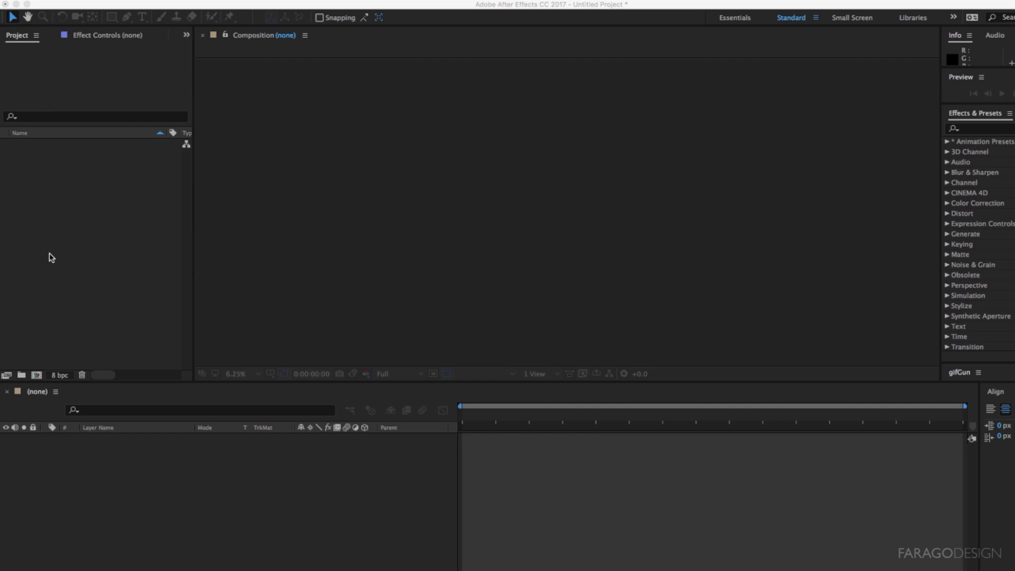
Import breeze_logo_animate.ai into the After Effects project with Import Kind set to Composition.
click(52, 258)
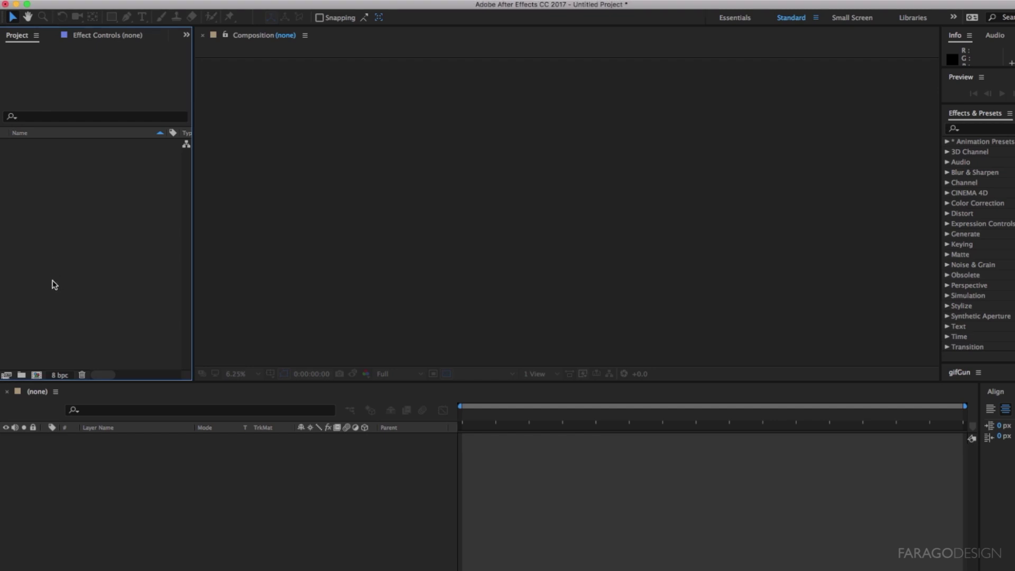
right_click(56, 208)
mouse_move(91, 263)
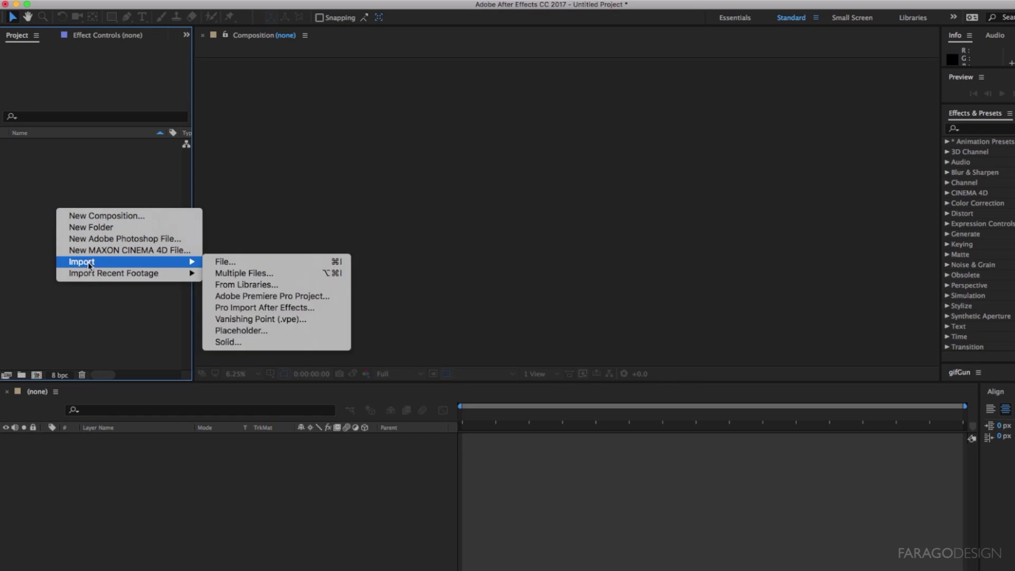
click(239, 263)
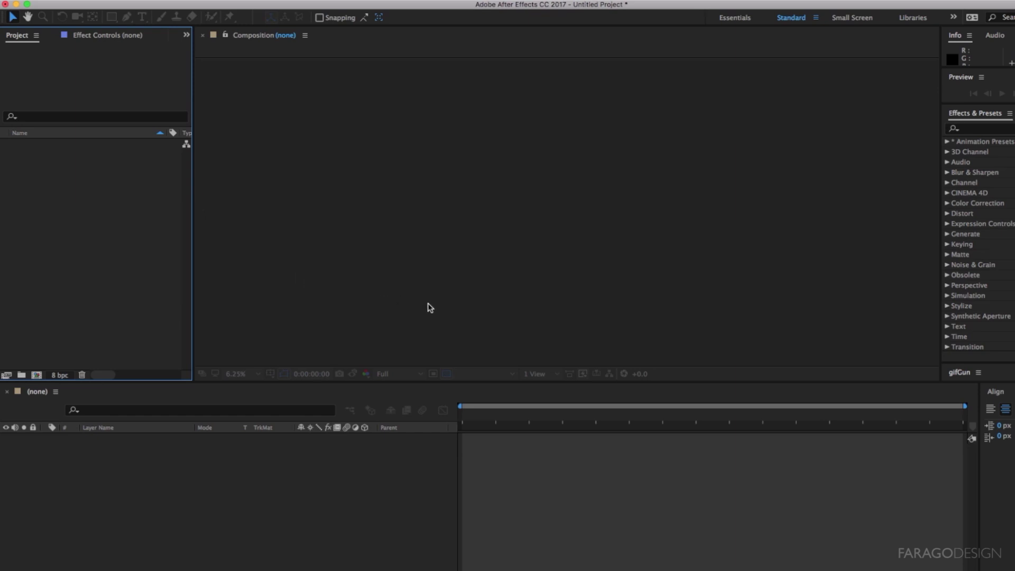
click(545, 16)
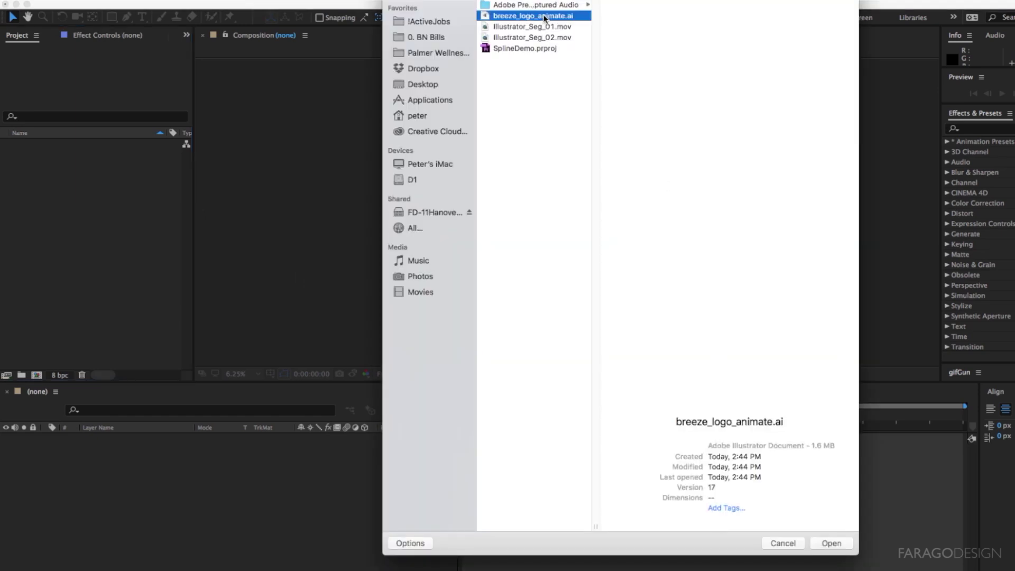
click(831, 543)
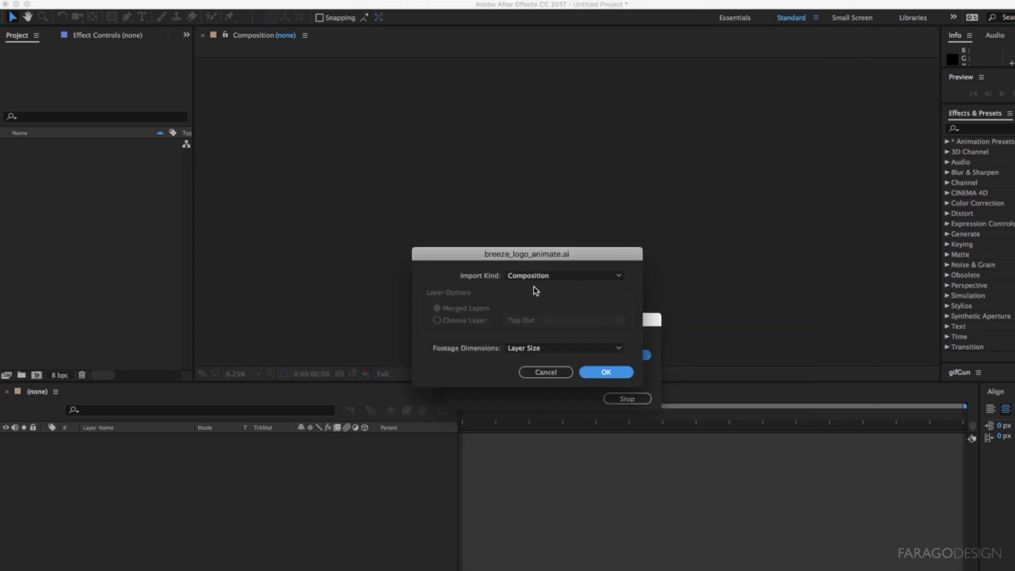
click(537, 280)
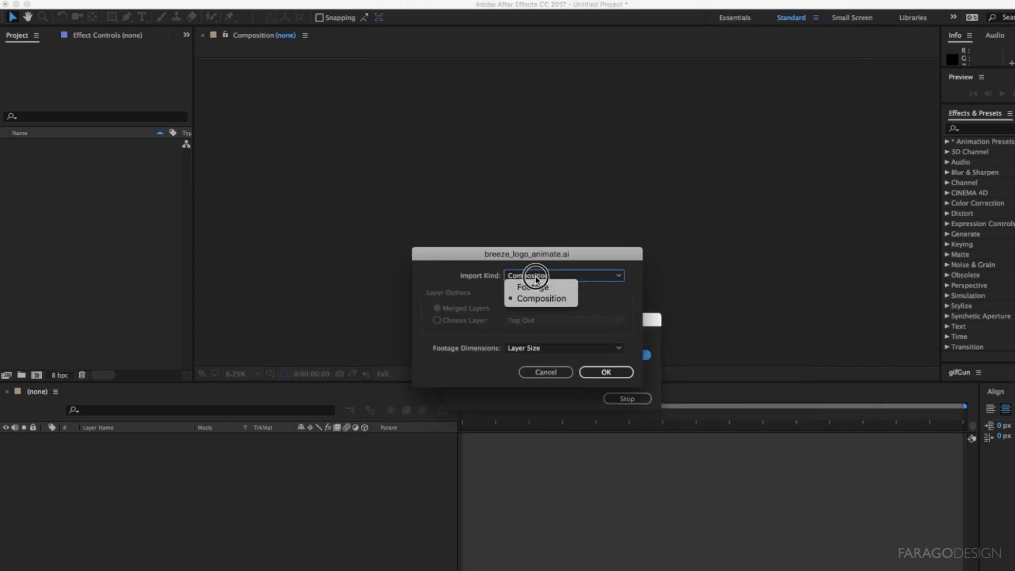
click(590, 301)
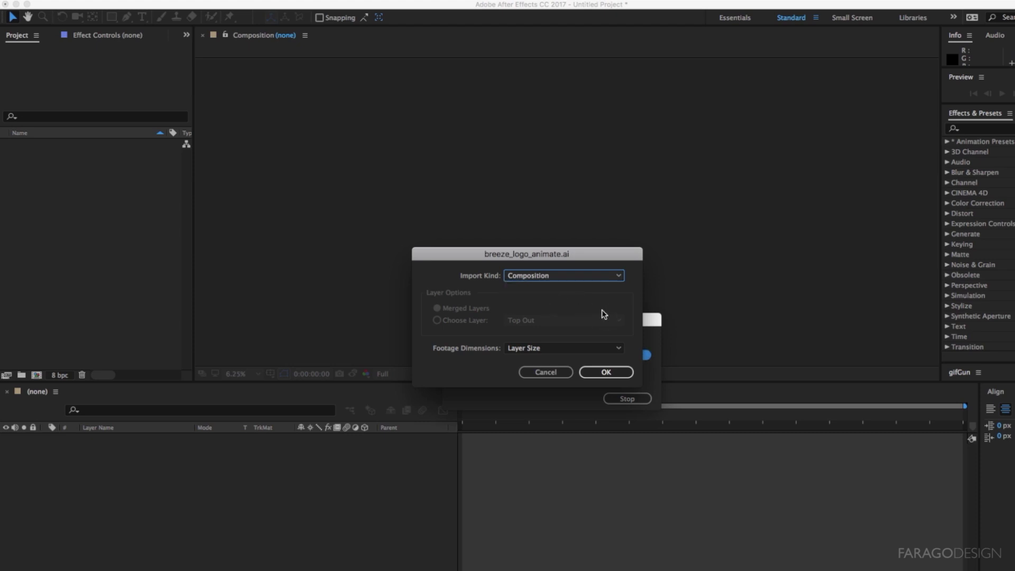
click(607, 373)
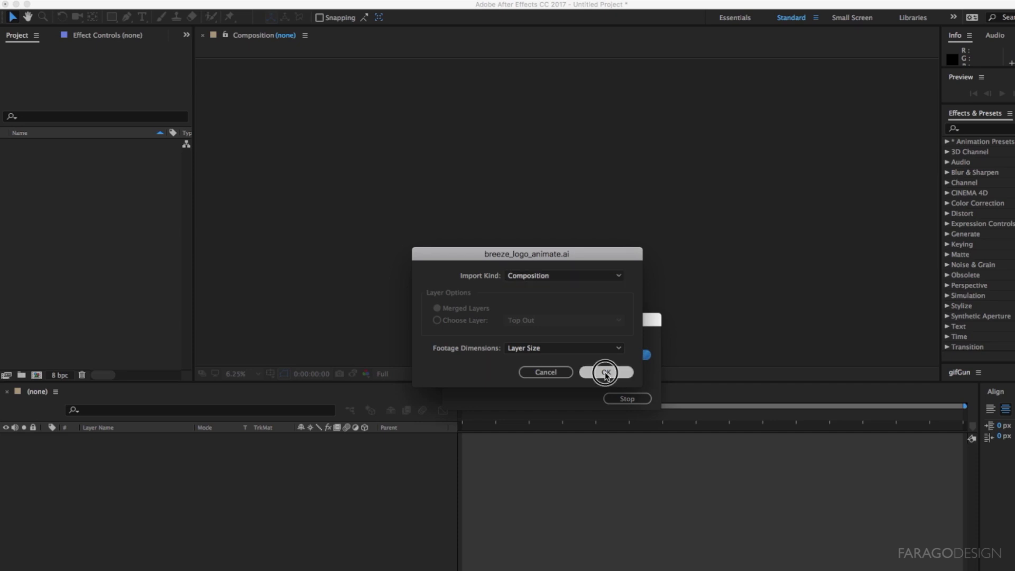
key(Return)
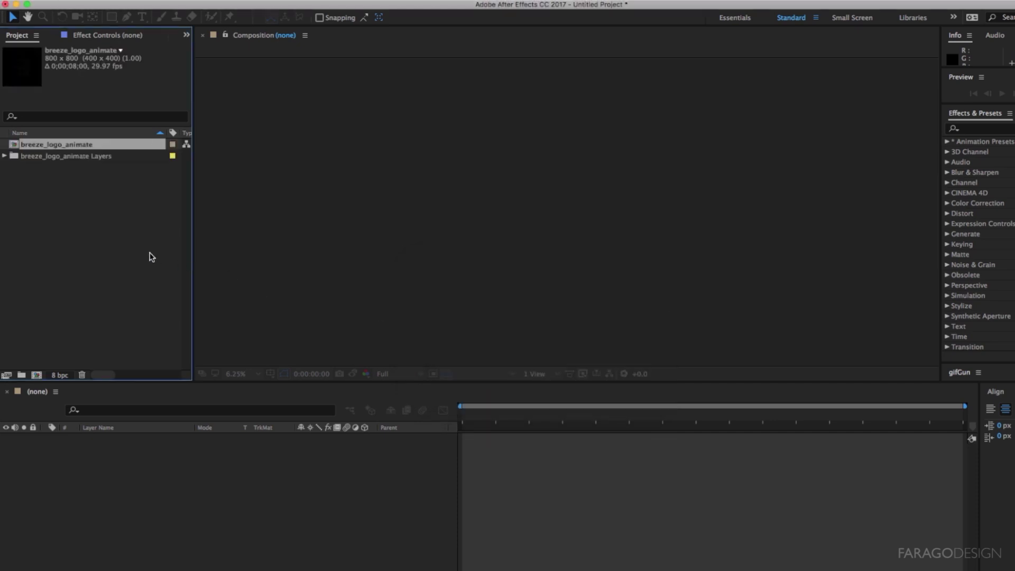
Open the breeze_logo_animate comp, check the Top Out, Top In and Bottom In layers by toggling visibility, then select Top Out.
double_click(16, 145)
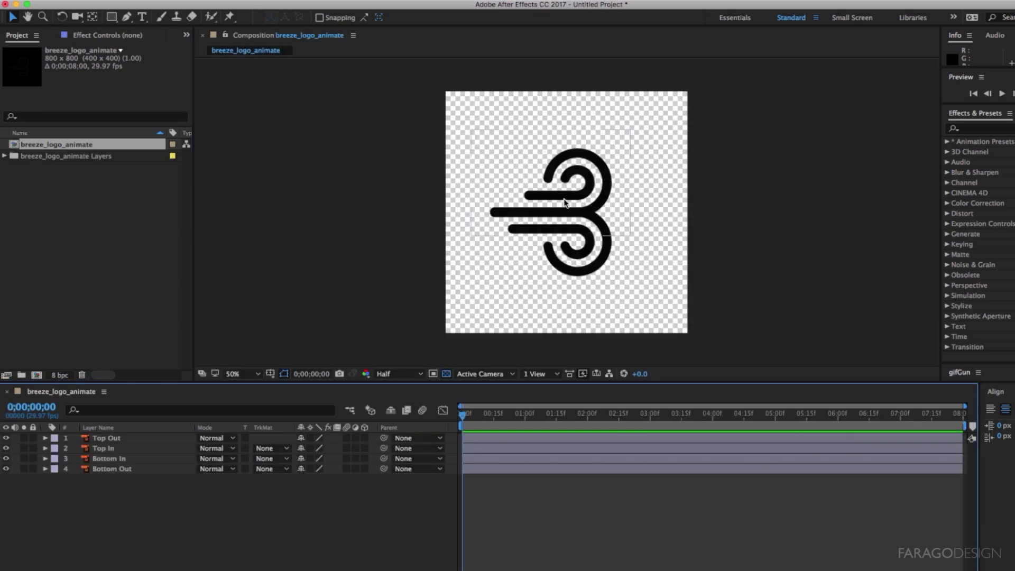
click(6, 438)
click(6, 439)
click(6, 448)
click(6, 448)
click(6, 459)
click(6, 460)
click(114, 440)
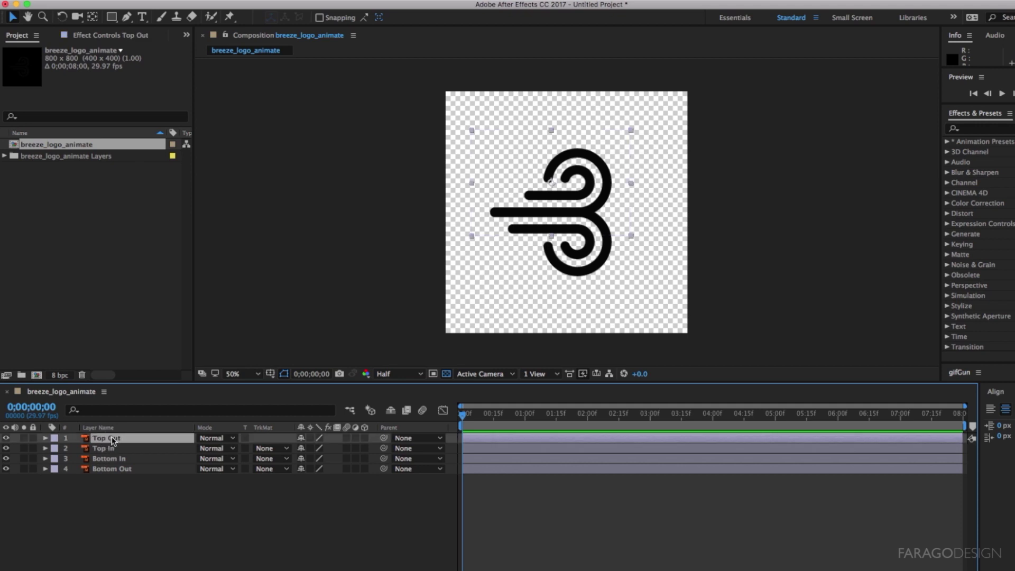
Convert all four logo layers with Create Shapes from Vector Layer.
shift+click(127, 469)
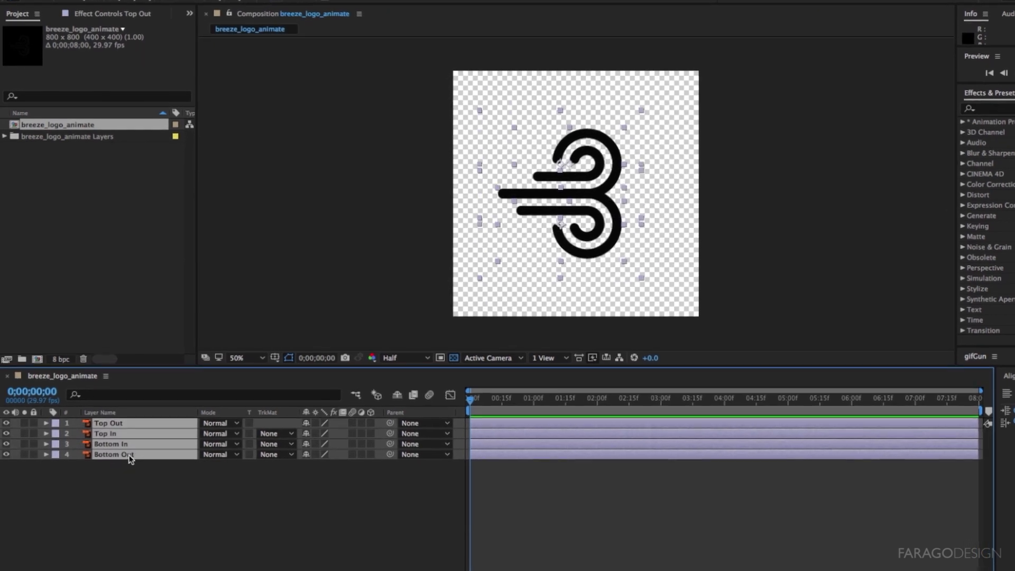
right_click(131, 458)
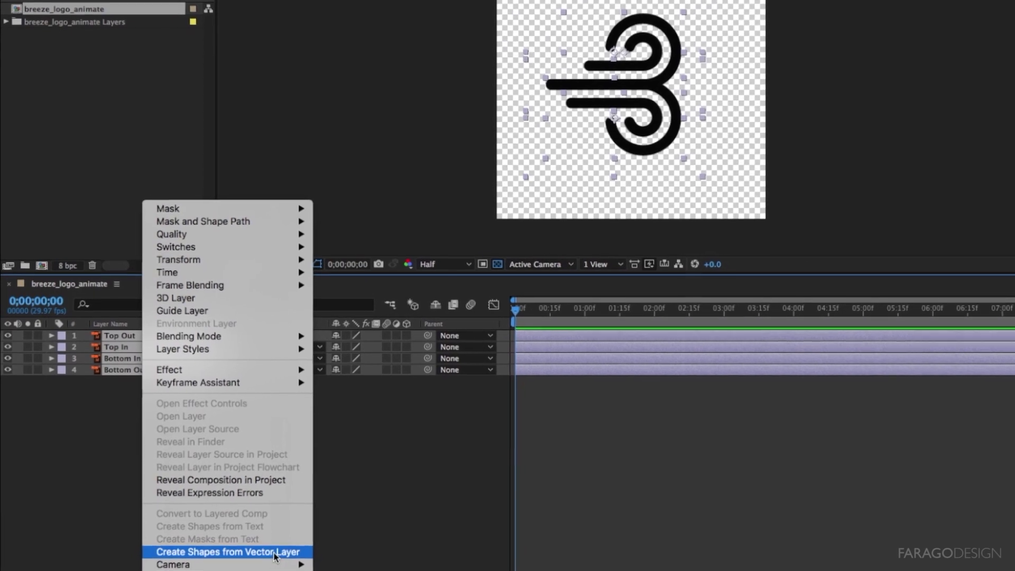
click(275, 553)
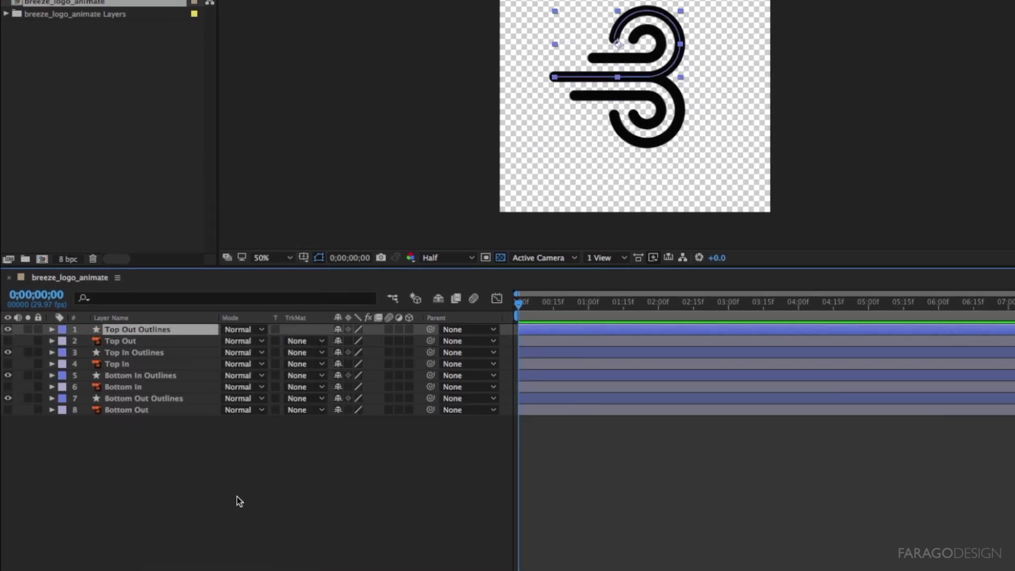
Delete the original Top Out, Top In, Bottom In and Bottom Out vector layers.
click(237, 497)
click(123, 341)
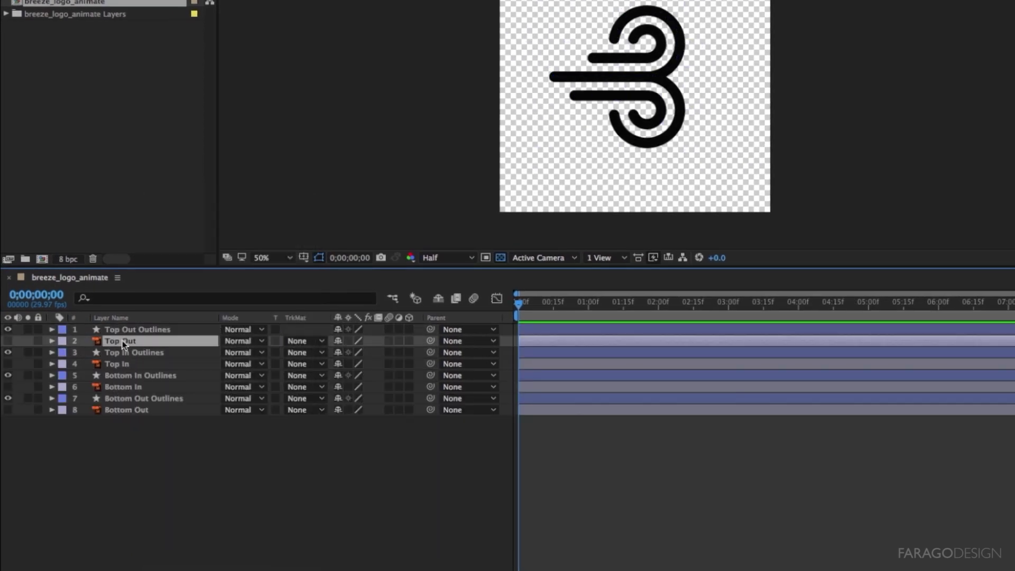
key(Delete)
click(124, 355)
key(Delete)
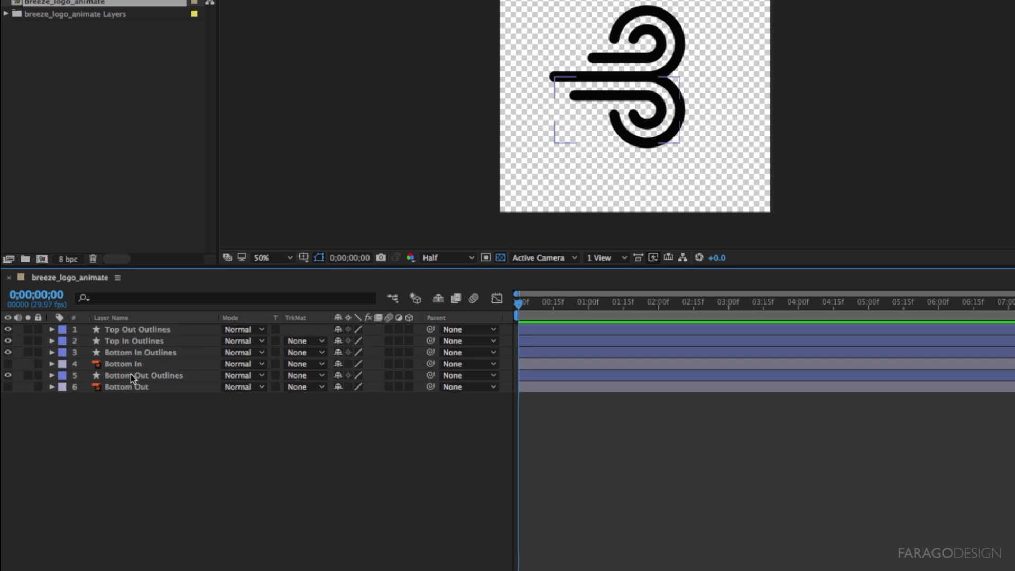
click(131, 364)
key(Delete)
click(135, 377)
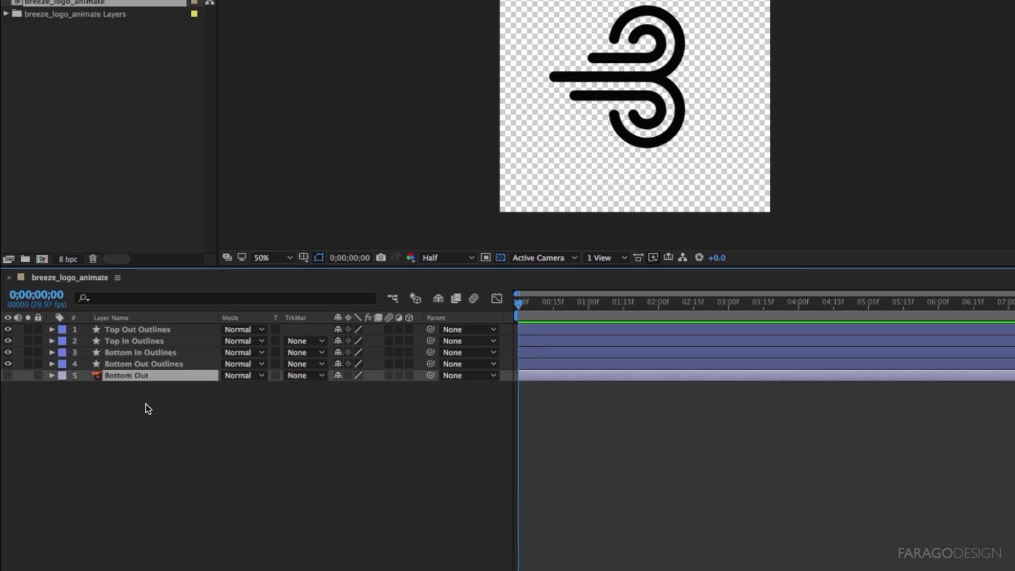
key(Delete)
Expand Top Out Outlines down to Group 1's Path 1 and add a Trim Paths operator.
click(52, 330)
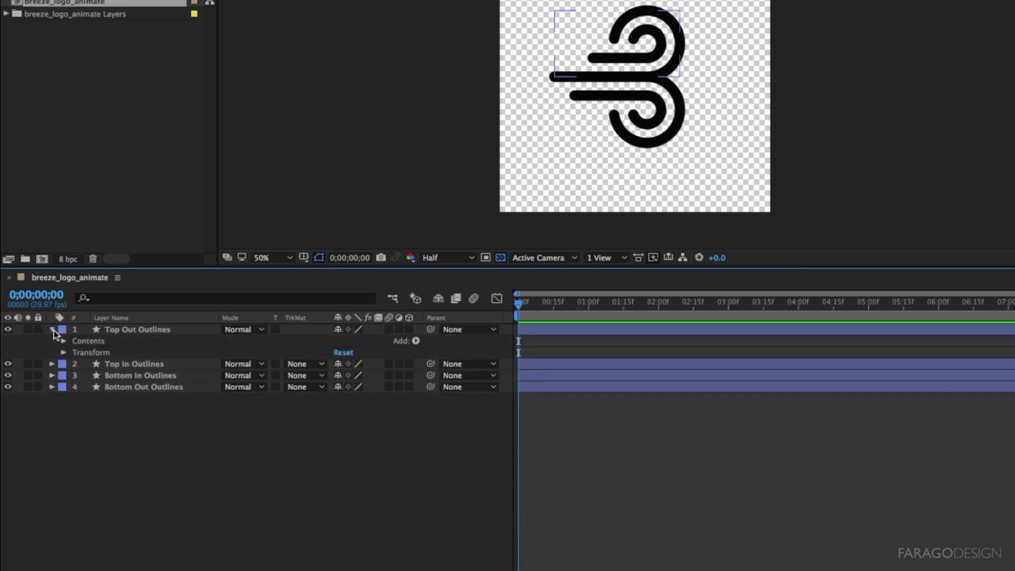
click(64, 341)
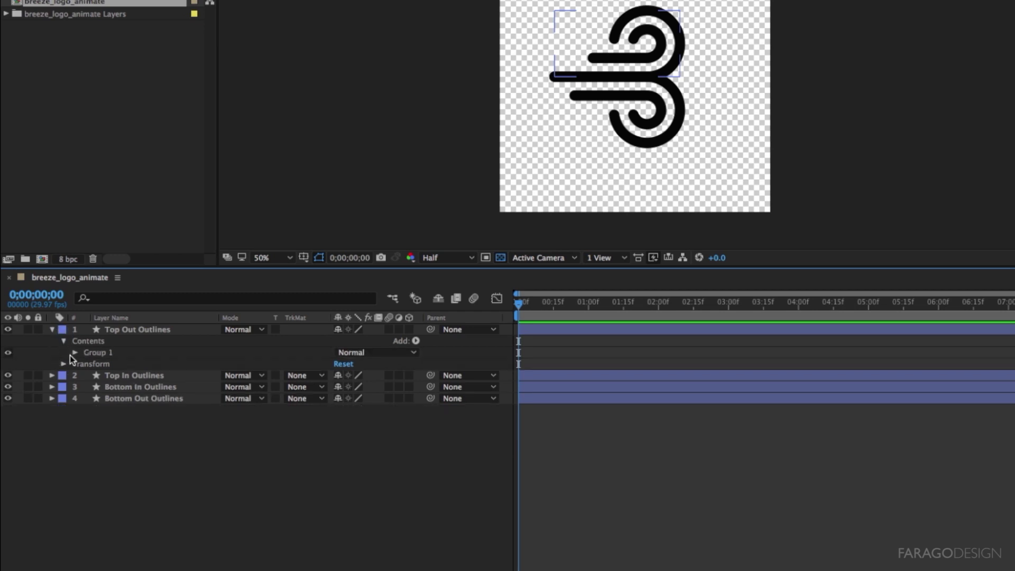
click(75, 353)
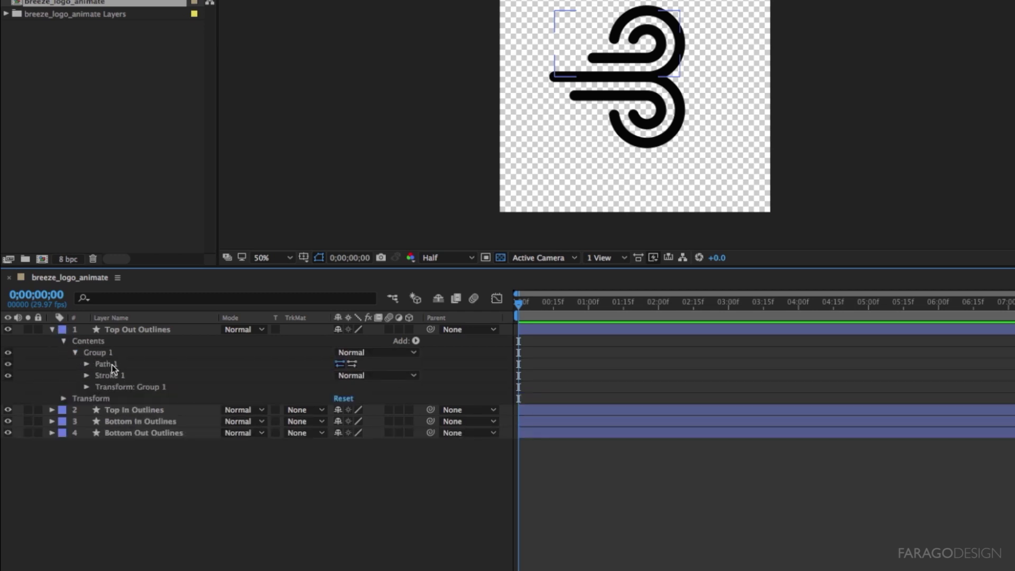
click(87, 364)
click(89, 365)
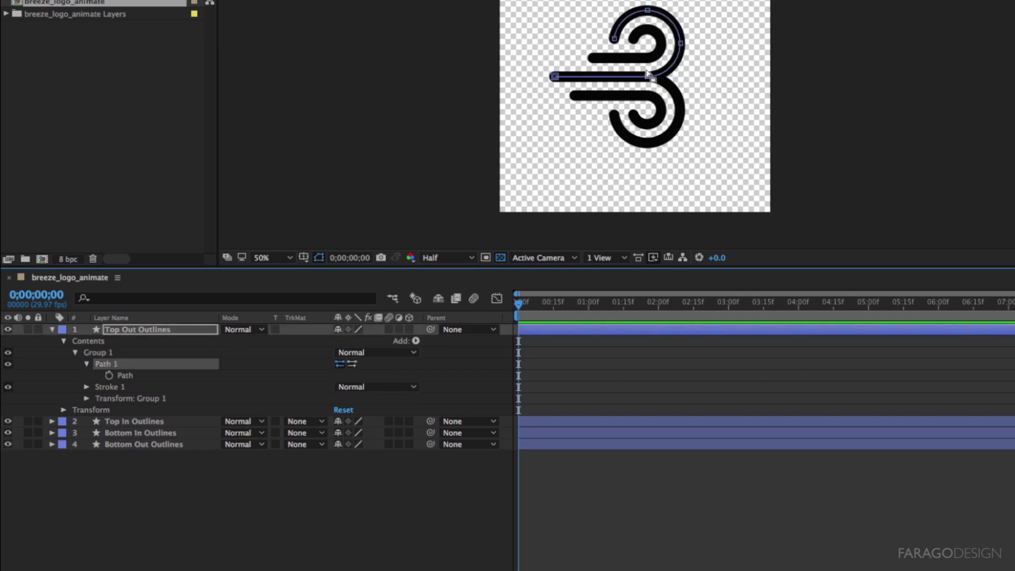
click(416, 342)
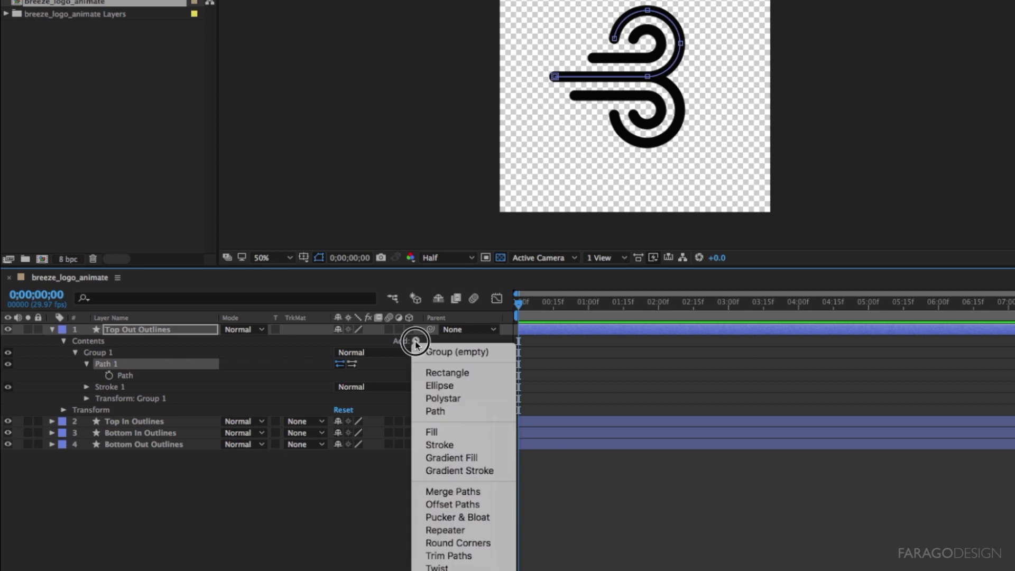
click(484, 556)
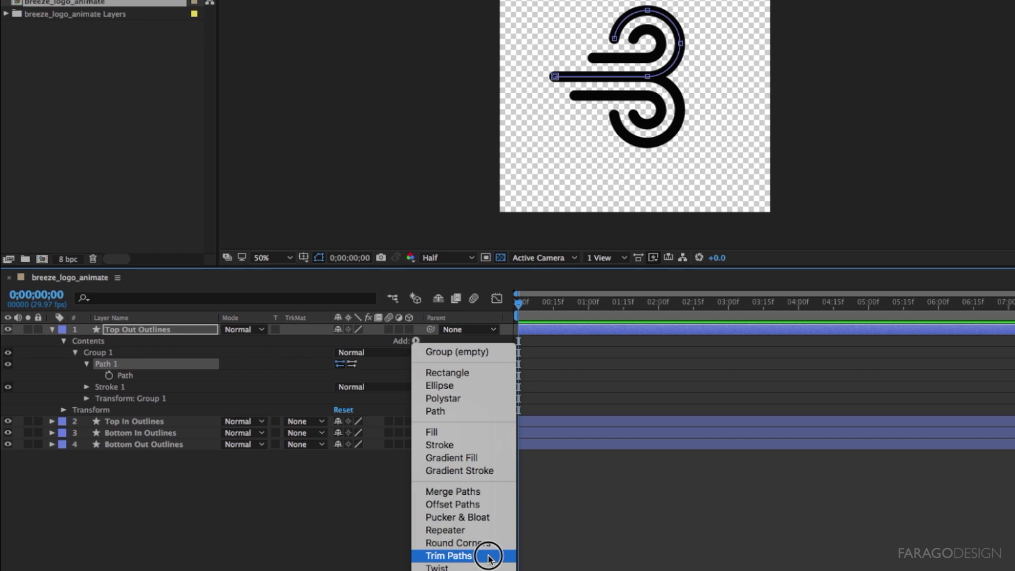
click(488, 556)
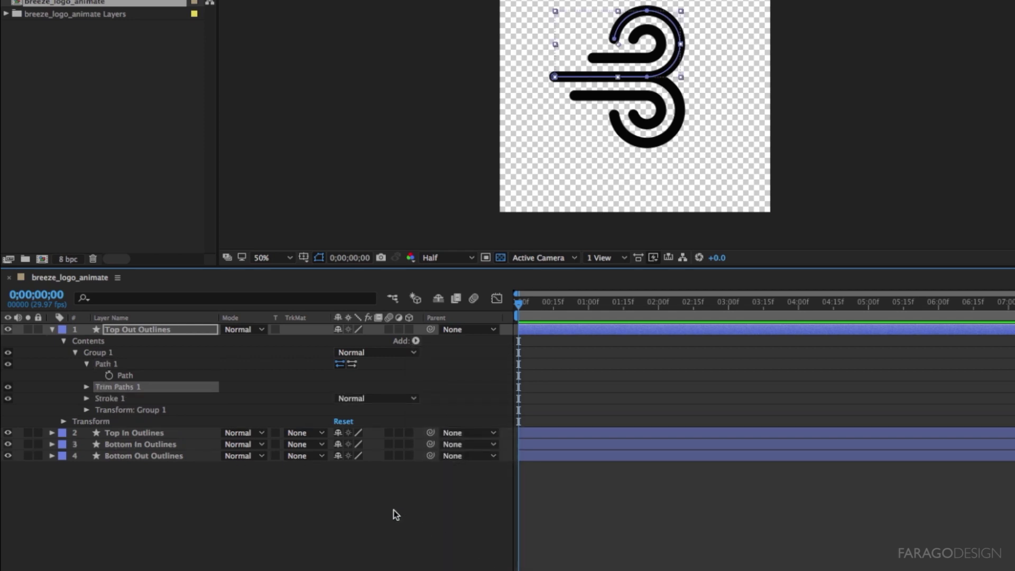
Keyframe Trim Paths Start and End, with End going from 0% at frame 0 to 100% at 5 seconds.
click(86, 387)
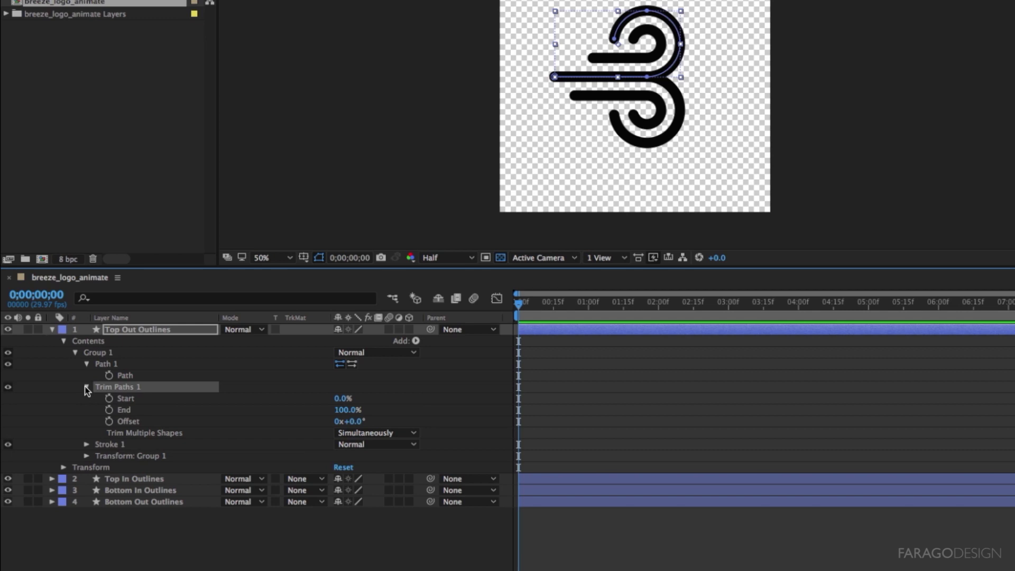
click(109, 398)
click(109, 410)
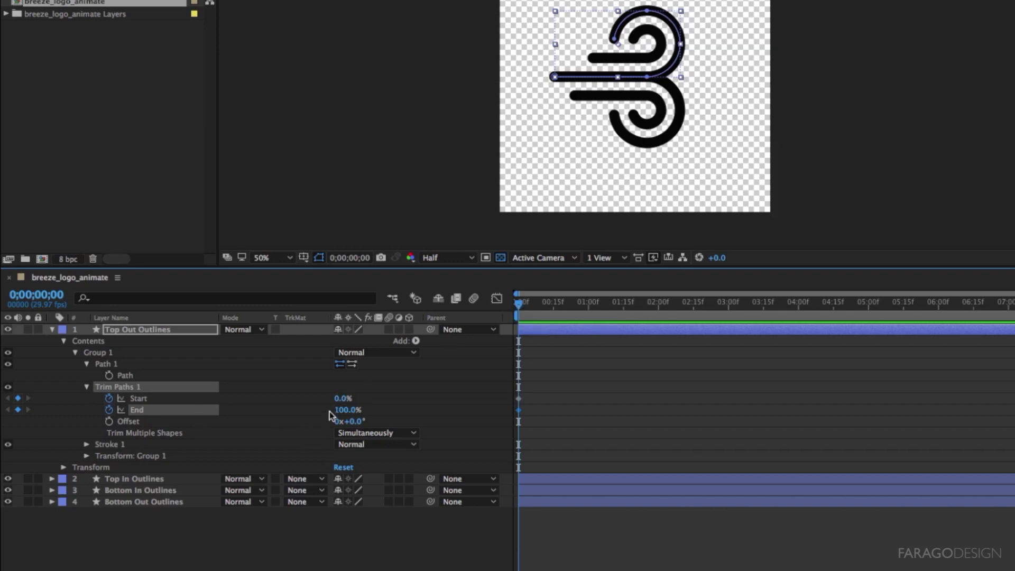
drag(349, 414, 255, 417)
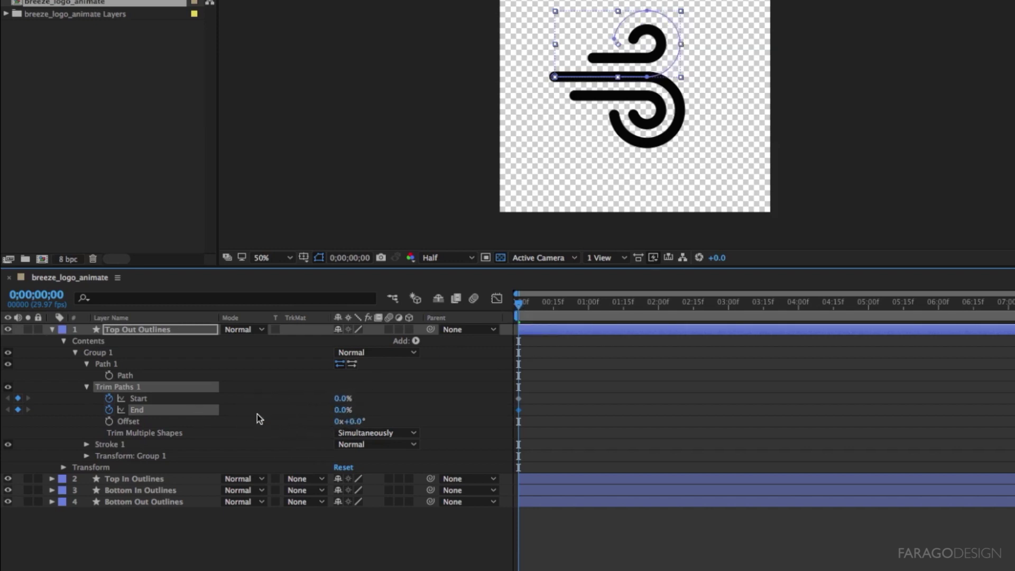
drag(520, 309, 874, 323)
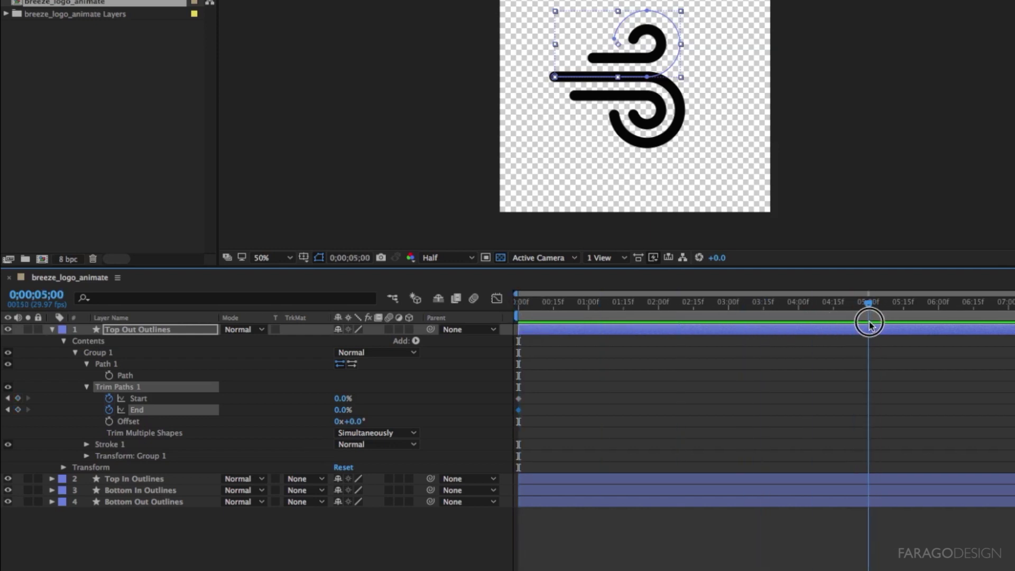
drag(342, 415, 480, 413)
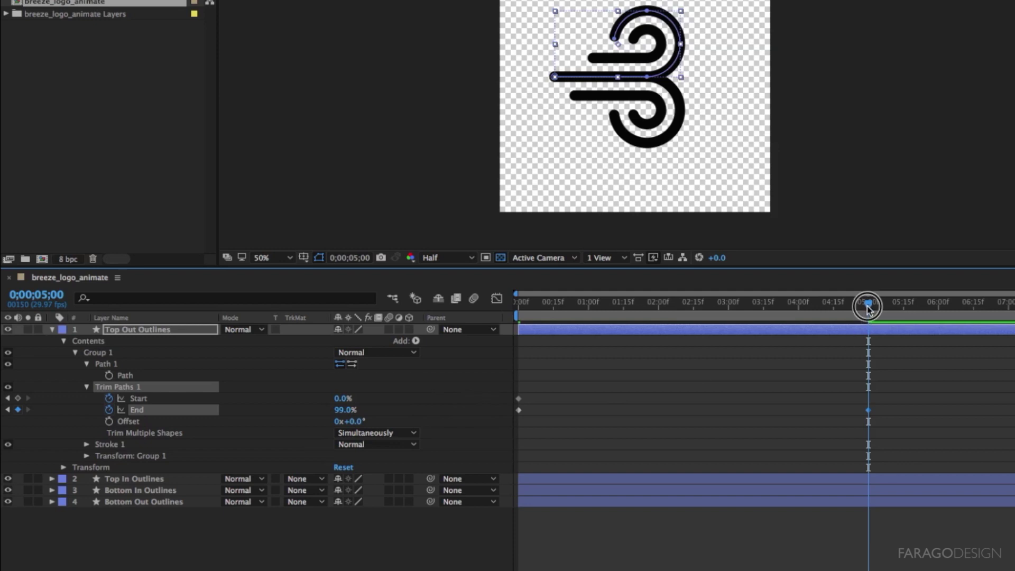
mouse_move(870, 309)
mouse_down()
mouse_move(588, 313)
mouse_move(882, 311)
mouse_move(617, 317)
mouse_move(868, 324)
mouse_up()
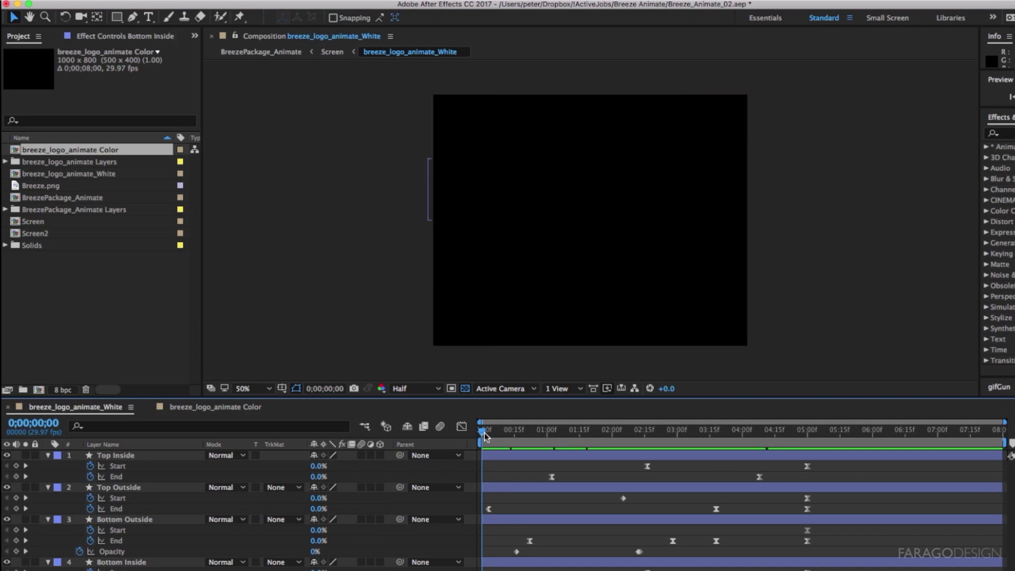
Scrub the White comp to preview the white strokes drawing on, then return to the start.
mouse_move(484, 435)
mouse_down()
mouse_move(819, 437)
mouse_move(835, 447)
mouse_move(483, 452)
mouse_move(655, 442)
mouse_move(826, 452)
mouse_up()
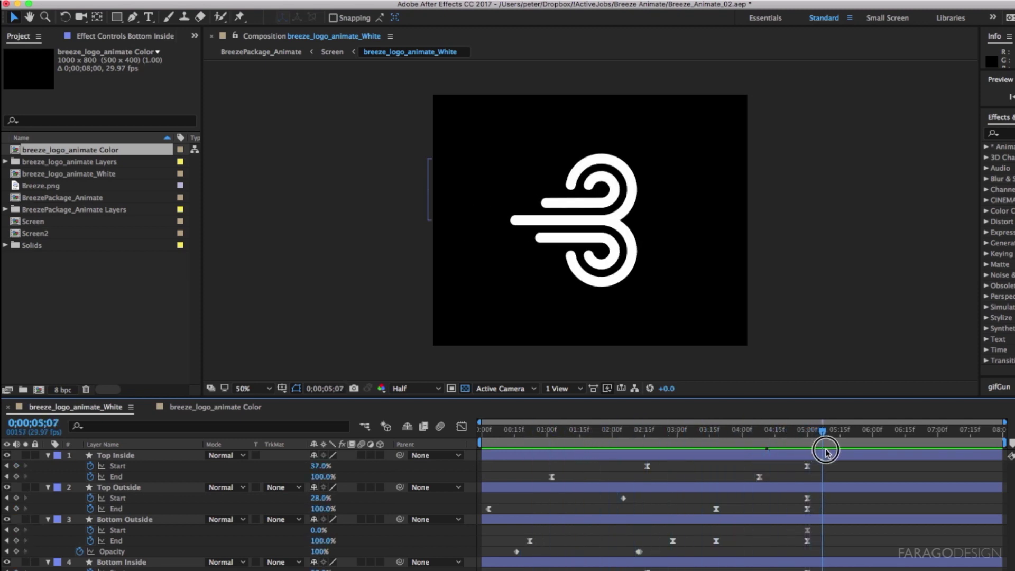
drag(811, 454, 477, 472)
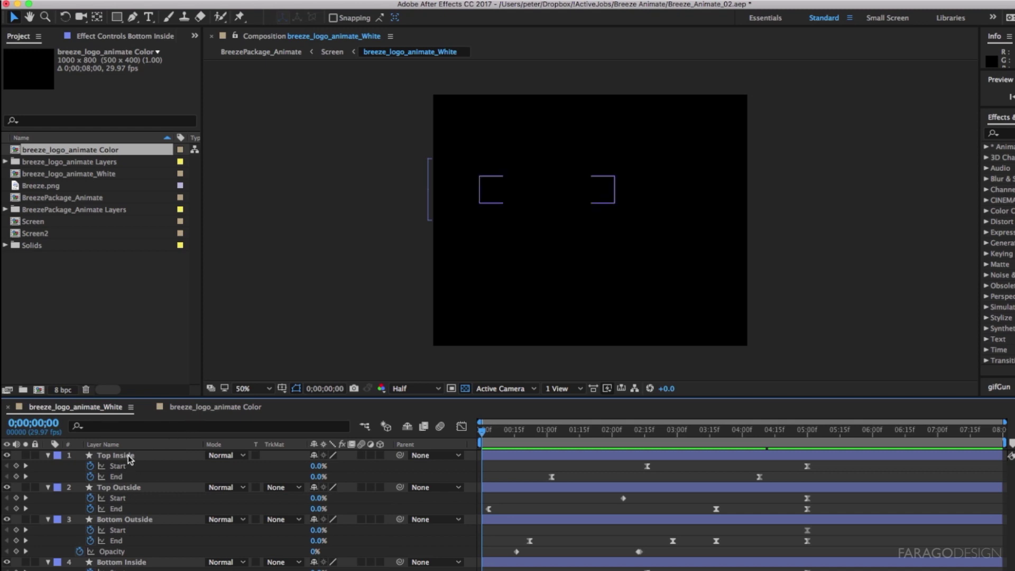
Switch to the breeze_logo_animate Color comp, scrub through the gradient animation, and select the top-right curl.
click(206, 407)
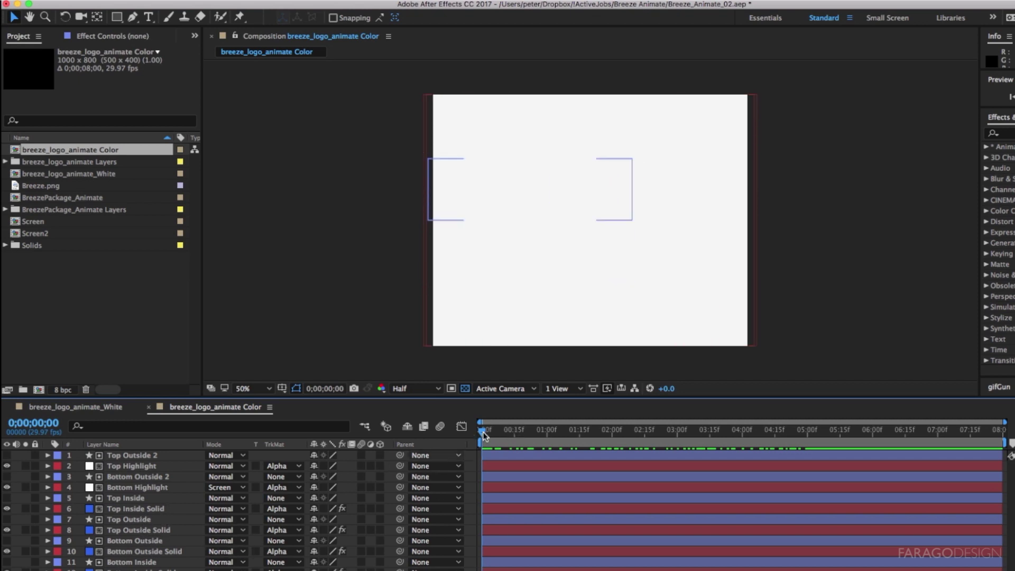
drag(483, 435, 852, 555)
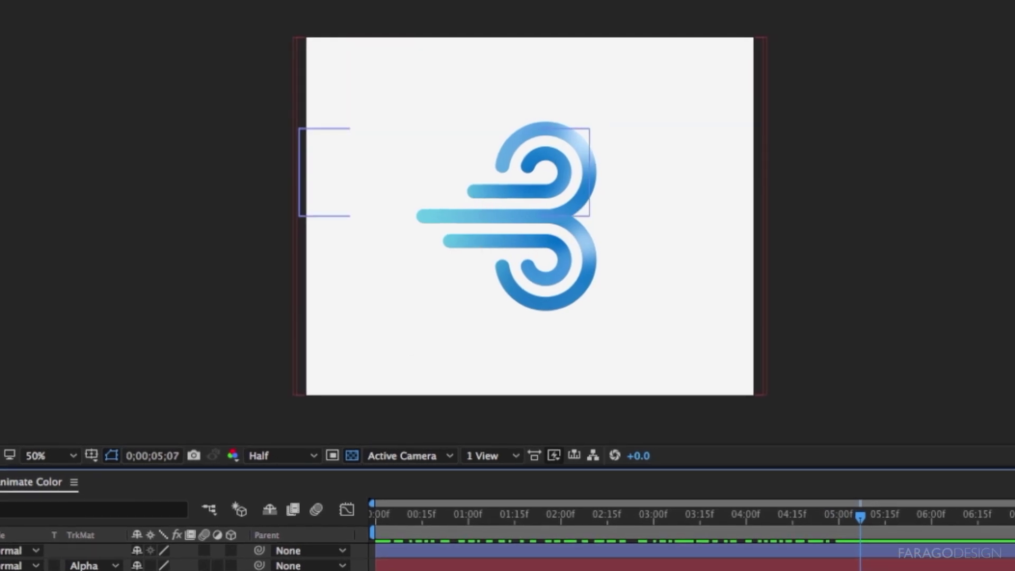
click(587, 150)
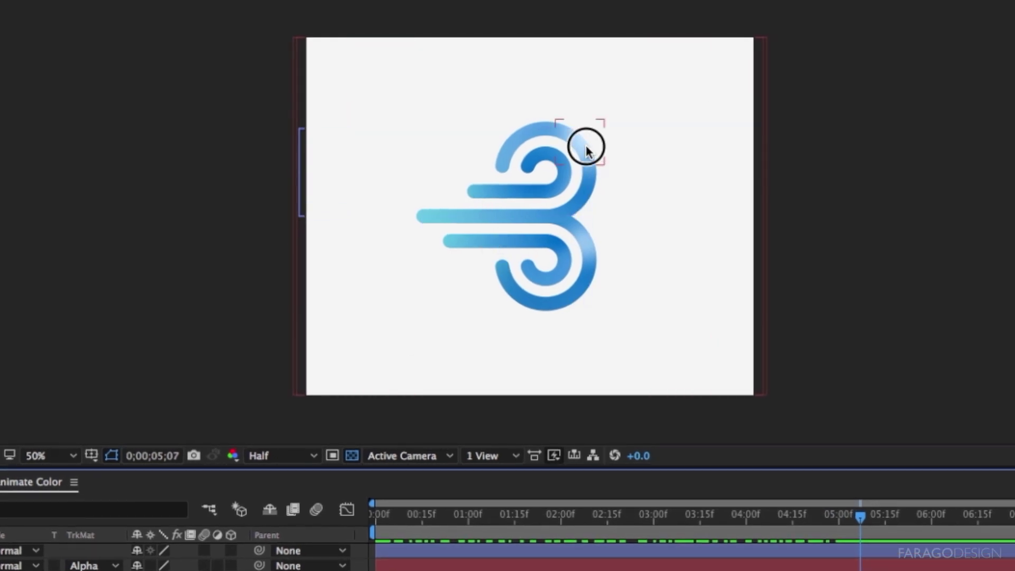
mouse_move(587, 151)
mouse_down()
mouse_move(565, 148)
mouse_move(594, 146)
mouse_up()
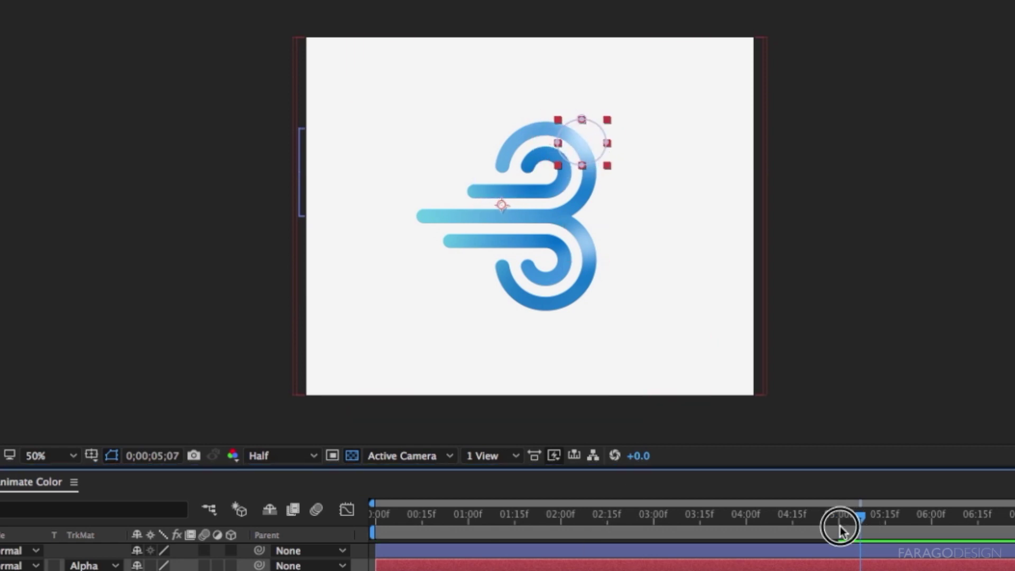